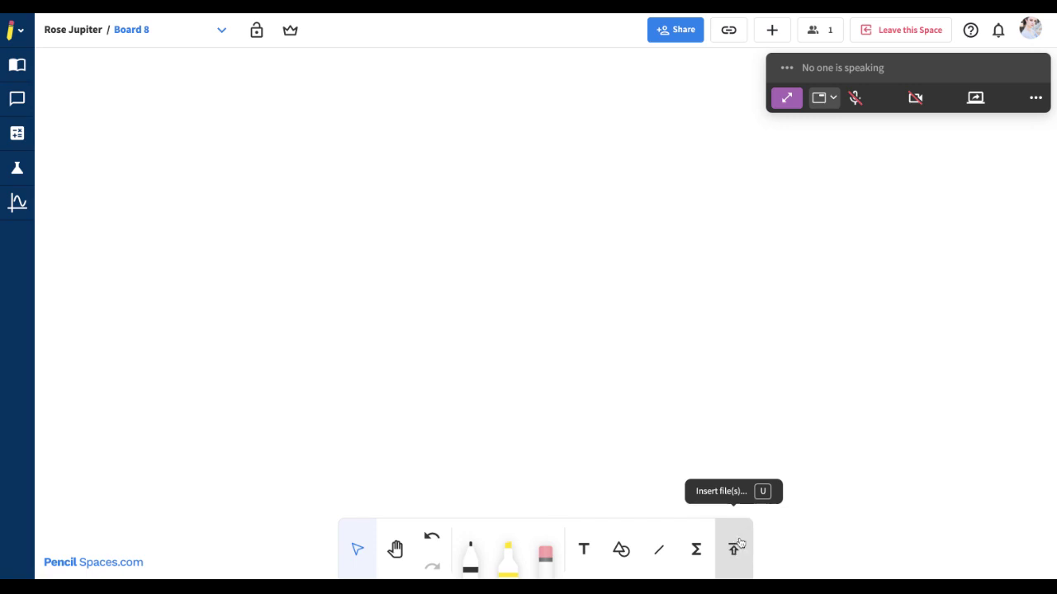
Insert the computer file 'Maximize + Hide Video.mp4' onto the board as a video player
{"action": "left_click", "coordinate": [733, 549]}
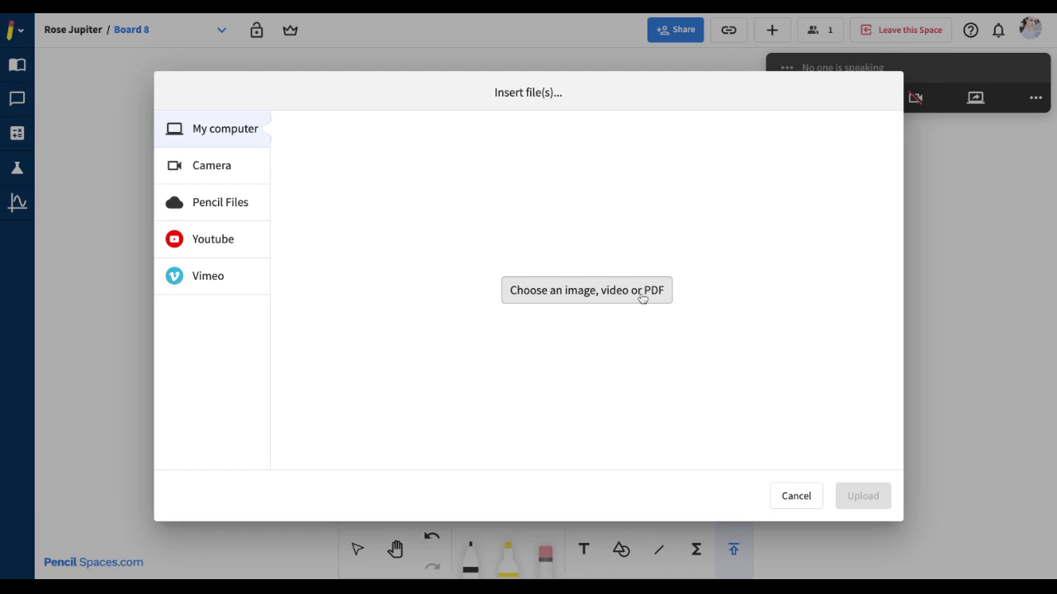
{"action": "left_click", "coordinate": [642, 298]}
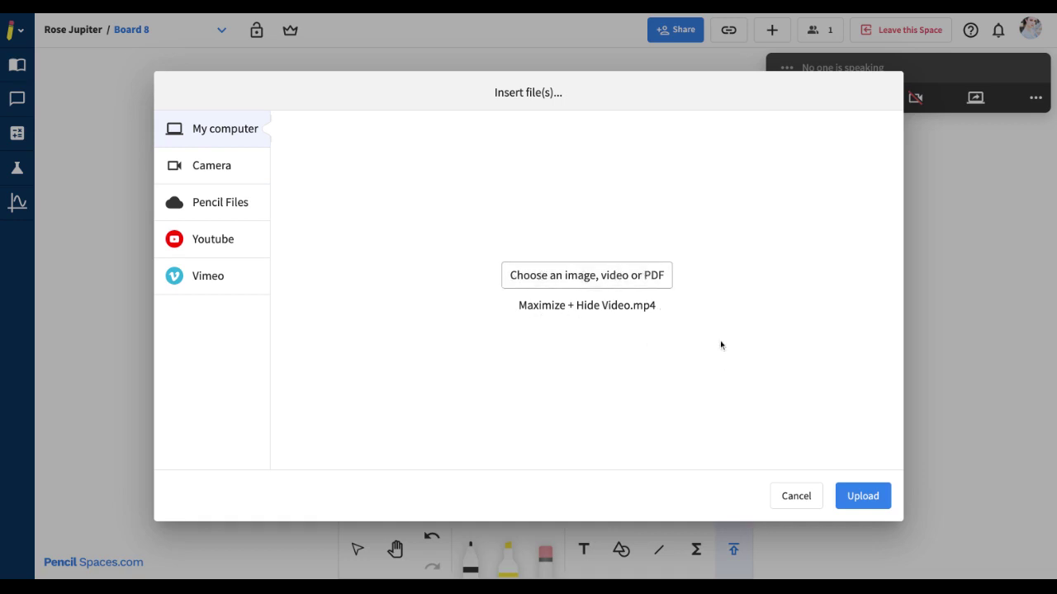
{"action": "left_click", "coordinate": [859, 496]}
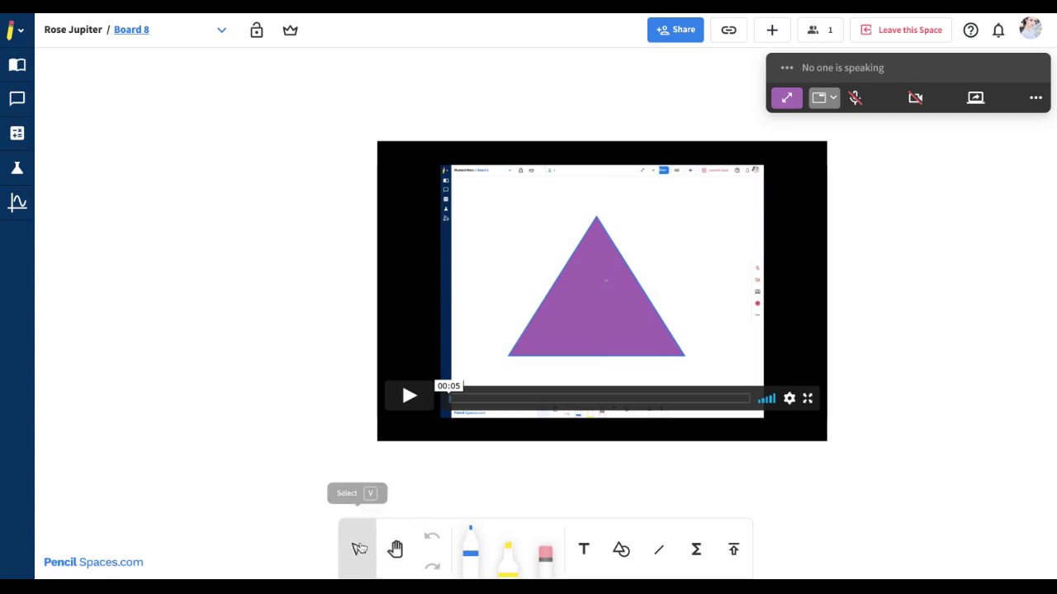
Enlarge the uploaded video from its top-left handle, then start it playing
{"action": "left_click", "coordinate": [359, 549]}
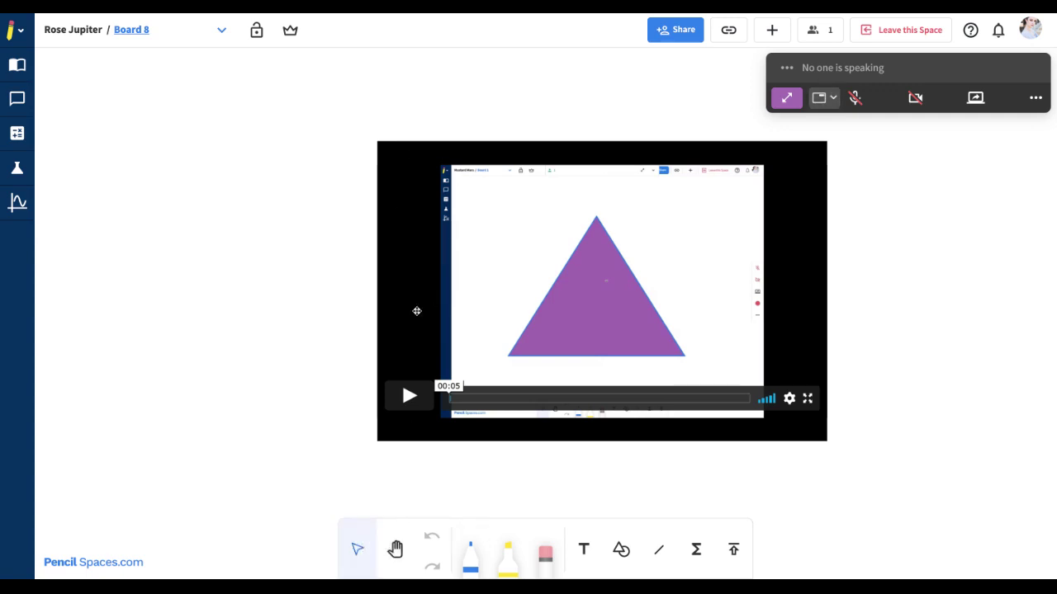
{"action": "left_click", "coordinate": [416, 394]}
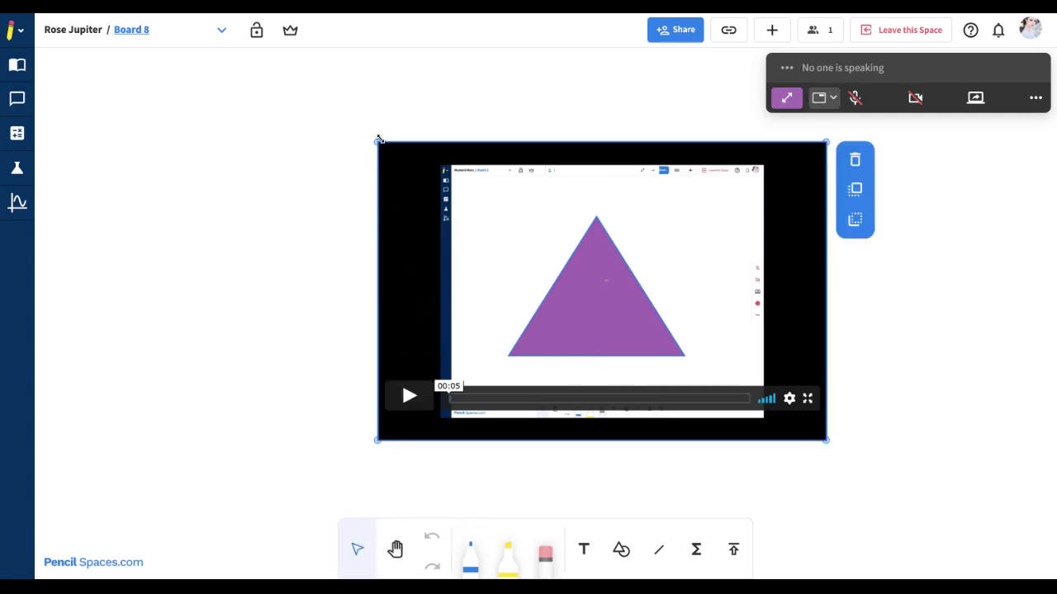
{"action": "left_click_drag", "start_coordinate": [378, 146], "coordinate": [378, 139]}
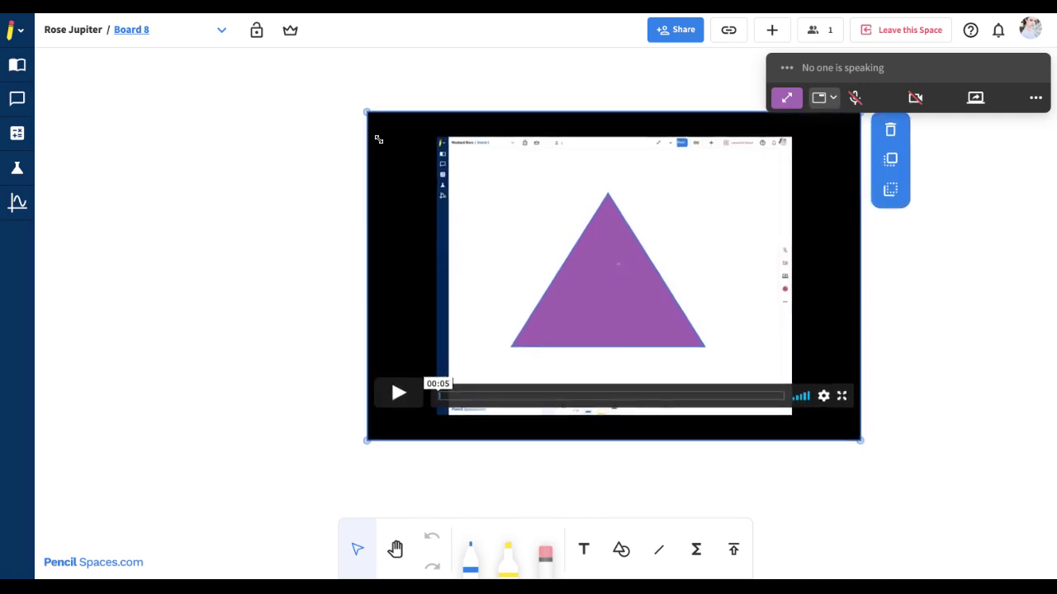
{"action": "scroll", "coordinate": [434, 158], "scroll_direction": "right", "scroll_amount": 5}
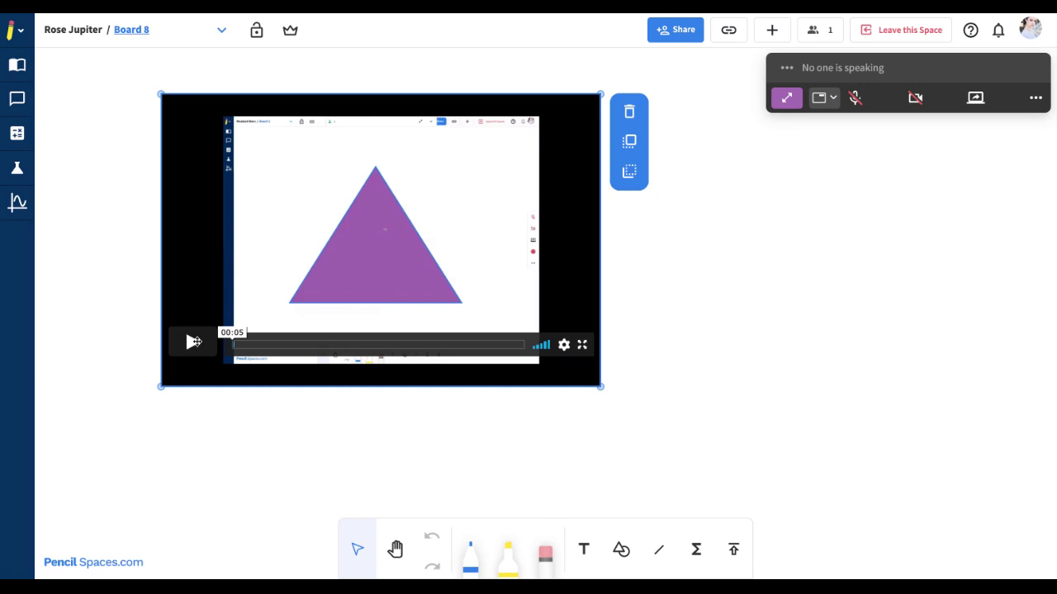
{"action": "left_click", "coordinate": [136, 305]}
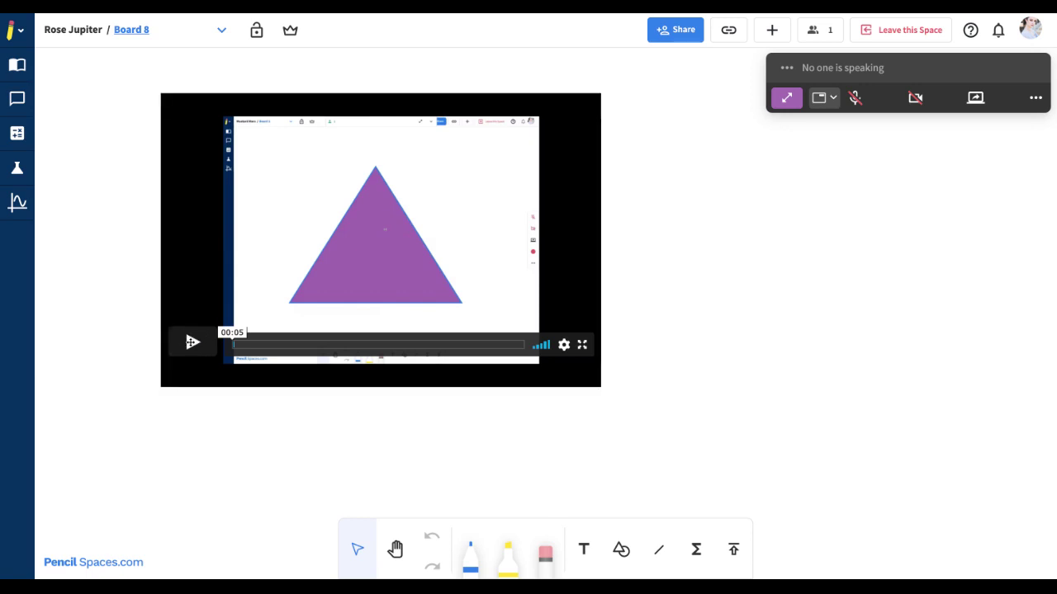
{"action": "left_click", "coordinate": [193, 341]}
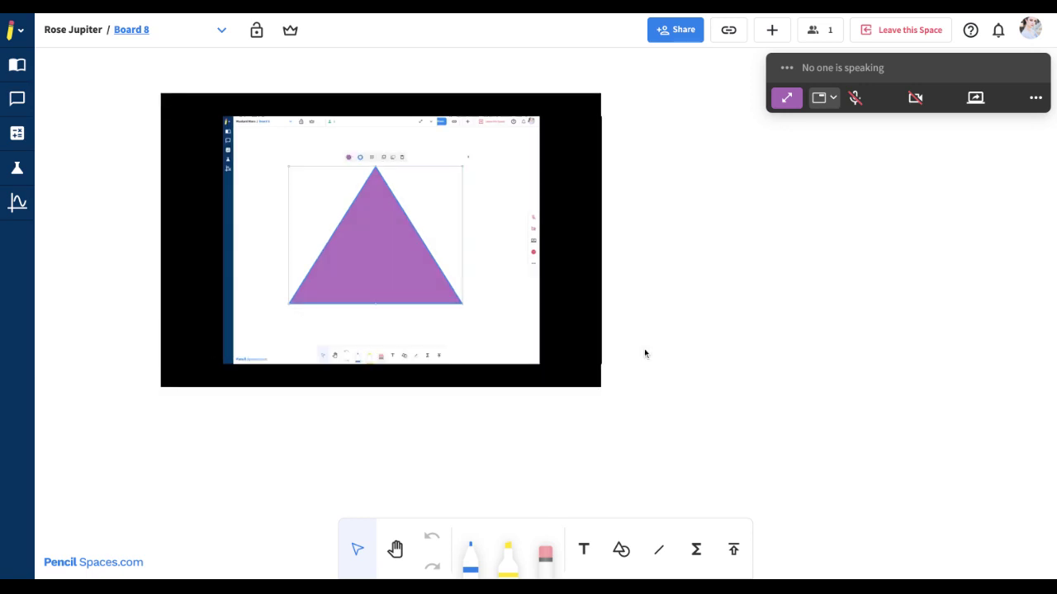
Select the video player and trash it, leaving Board 8 empty
{"action": "left_click", "coordinate": [547, 346]}
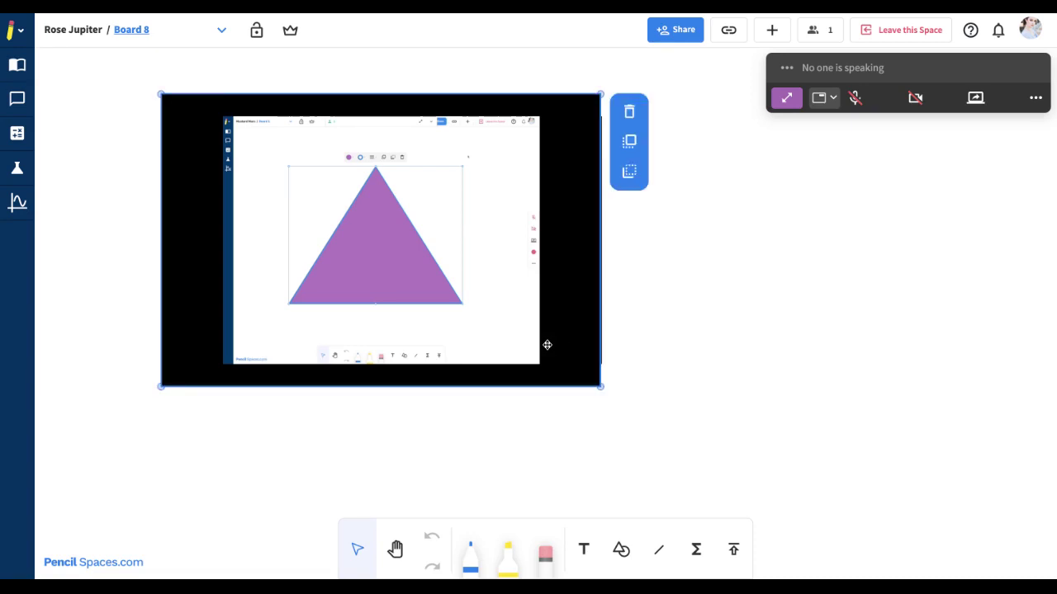
{"action": "left_click", "coordinate": [631, 114]}
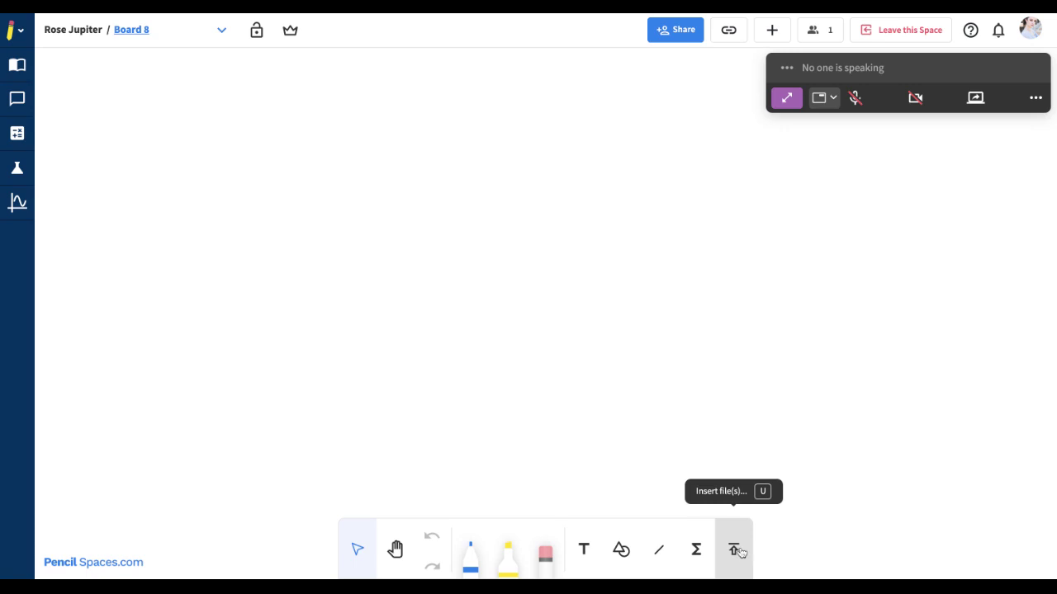
Set the insert-file dialog to the Youtube option for adding a video by link
{"action": "left_click", "coordinate": [735, 551]}
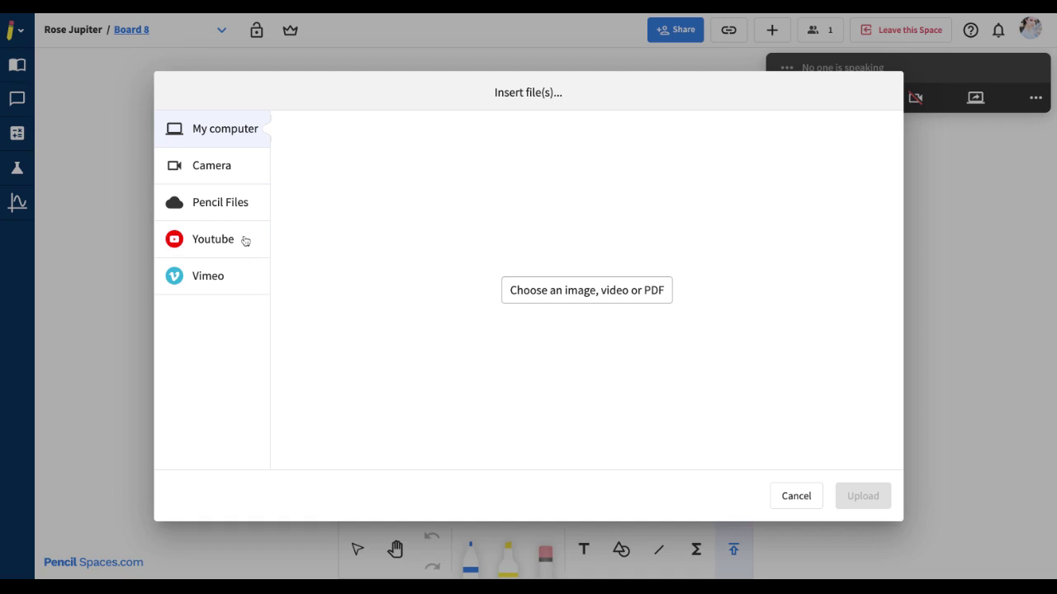
{"action": "left_click", "coordinate": [246, 240]}
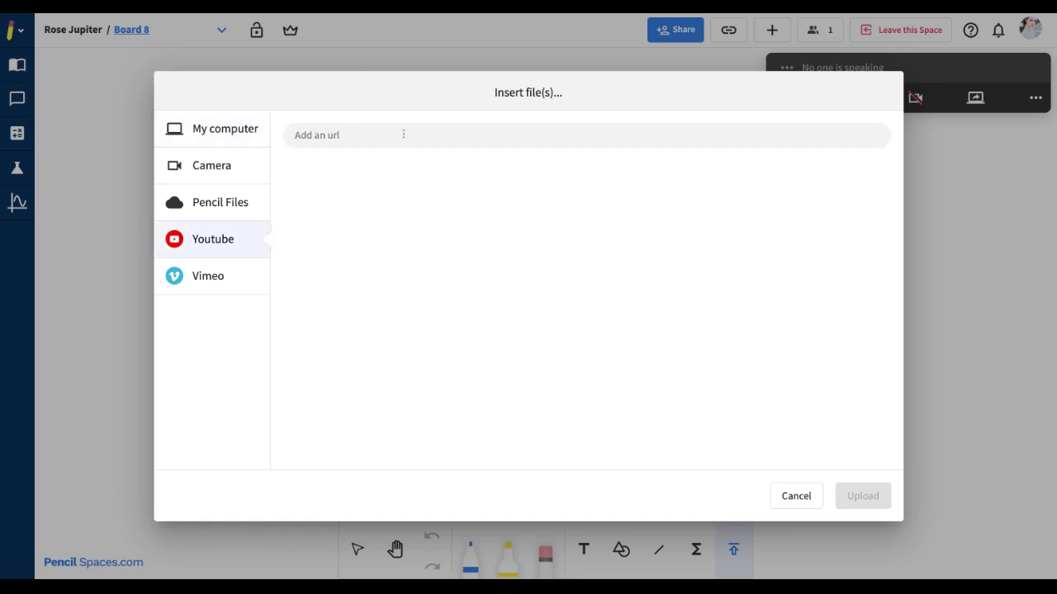
{"action": "left_click", "coordinate": [241, 284]}
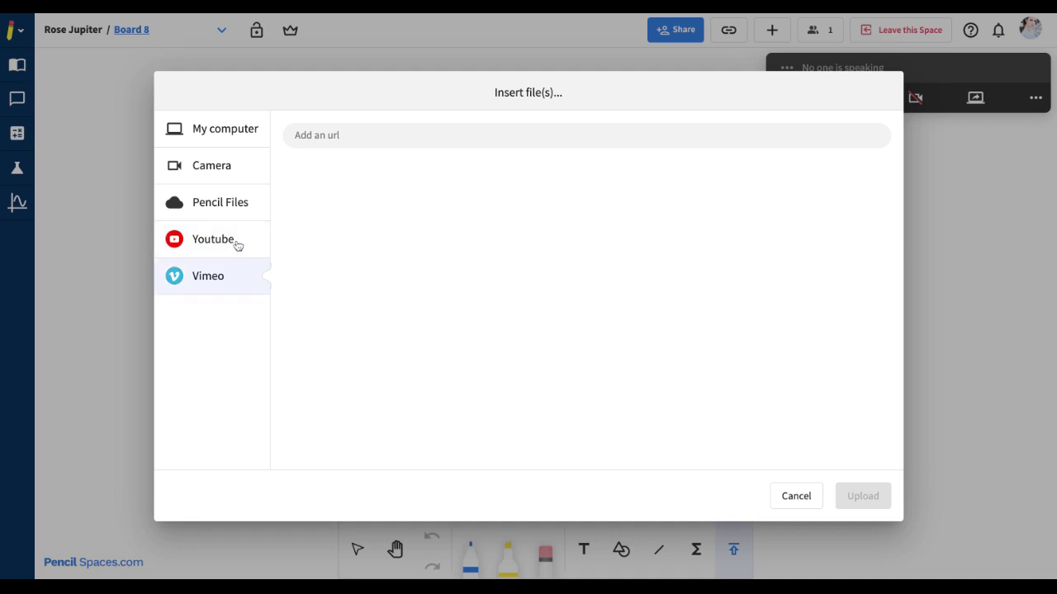
{"action": "left_click", "coordinate": [236, 242]}
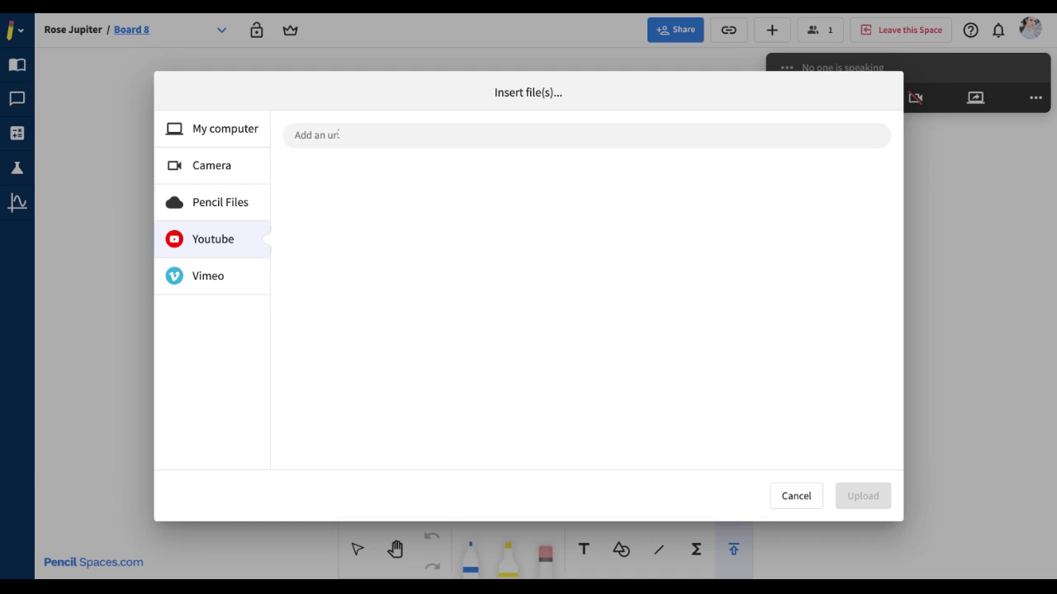
{"action": "type", "text": "https://youtu.be/I7mNI1vtIZg"}
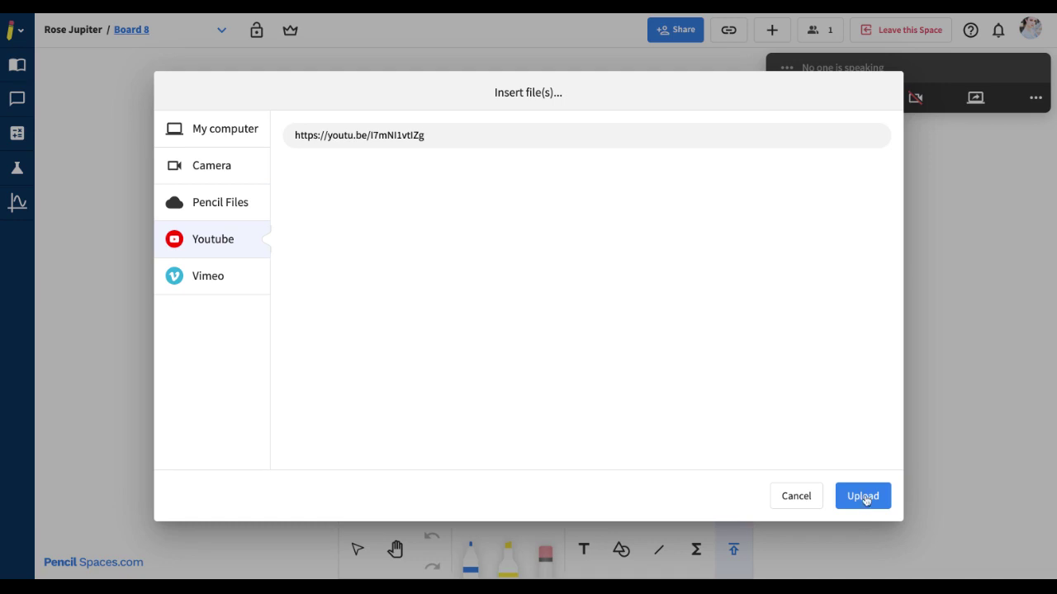
{"action": "left_click", "coordinate": [863, 496]}
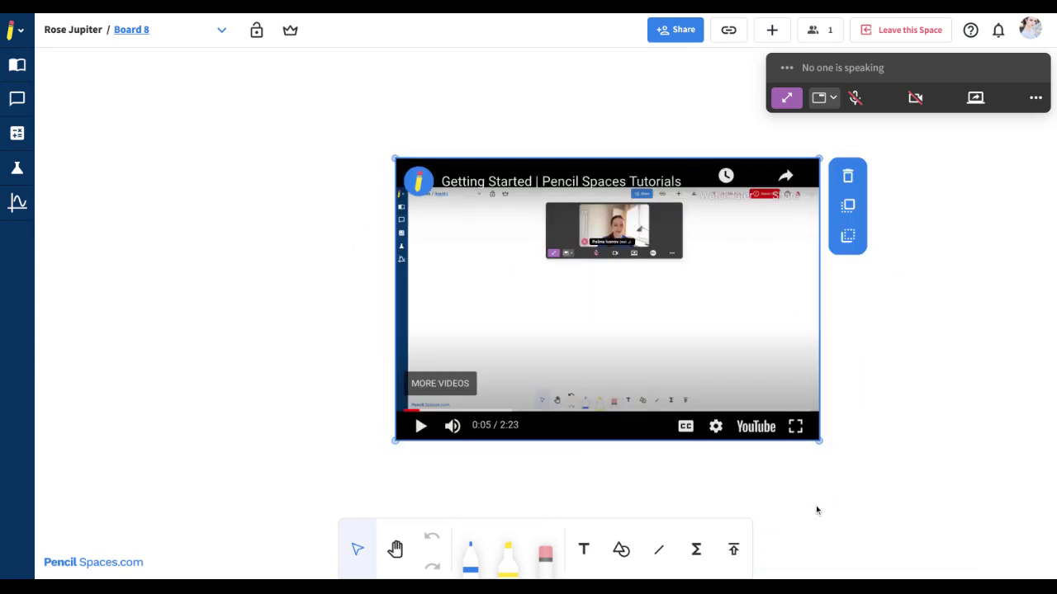
Draw a blue pen loop across the embedded YouTube player
{"action": "left_click", "coordinate": [469, 552]}
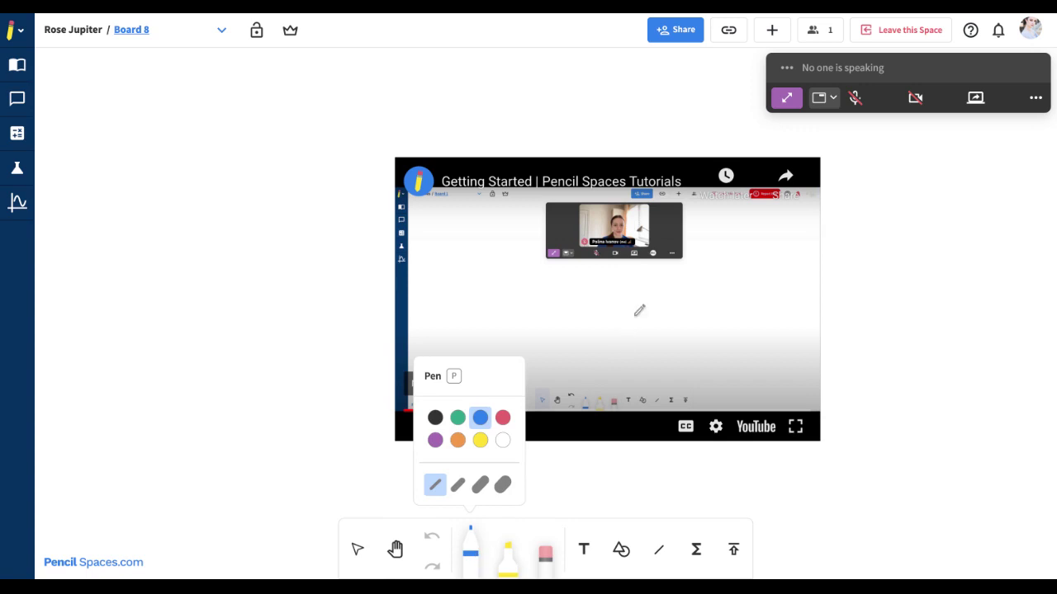
{"action": "mouse_move", "coordinate": [640, 306]}
{"action": "left_mouse_down"}
{"action": "mouse_move", "coordinate": [619, 328]}
{"action": "mouse_move", "coordinate": [689, 307]}
{"action": "mouse_move", "coordinate": [631, 314]}
{"action": "mouse_move", "coordinate": [748, 308]}
{"action": "mouse_move", "coordinate": [735, 296]}
{"action": "left_mouse_up"}
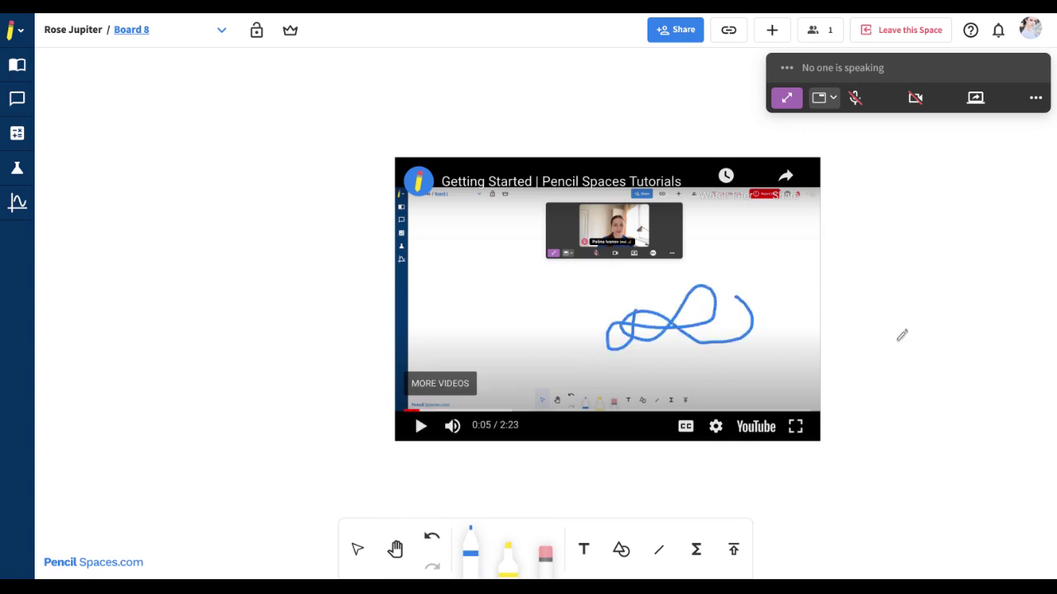